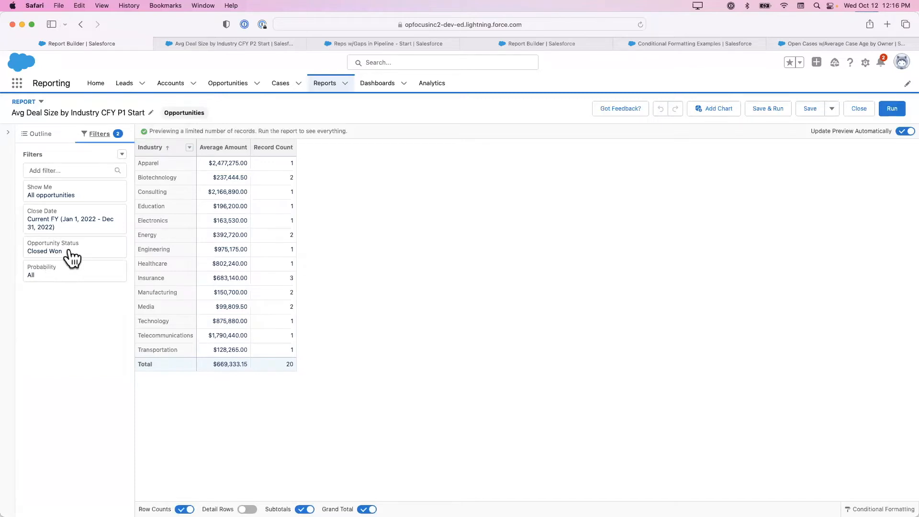
Step: Create a conditional formatting rule for Average Amount with range limits of 1000000 and 1500000
left_click(42, 135)
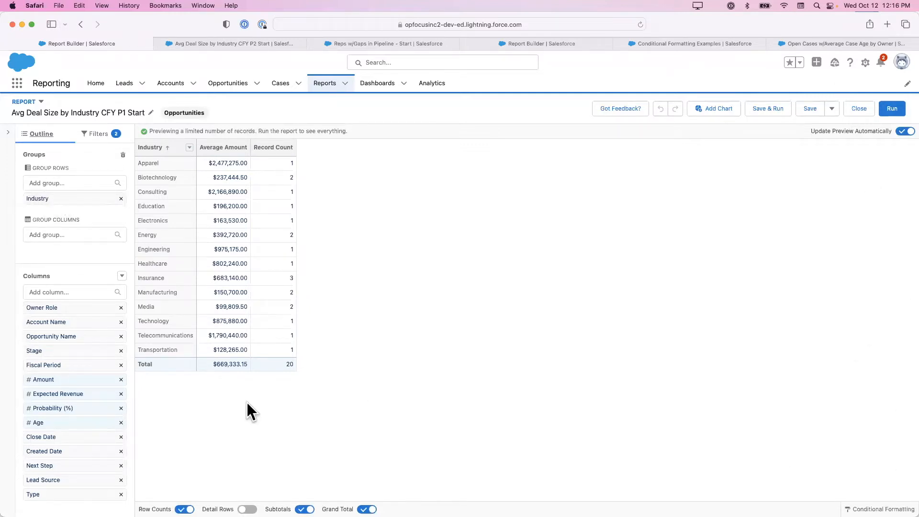
left_click(59, 379)
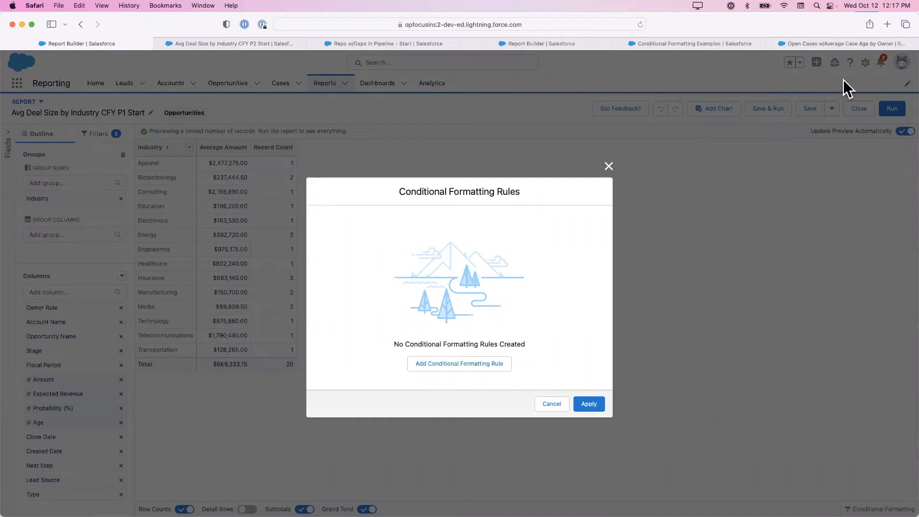
left_click(455, 364)
left_click(390, 262)
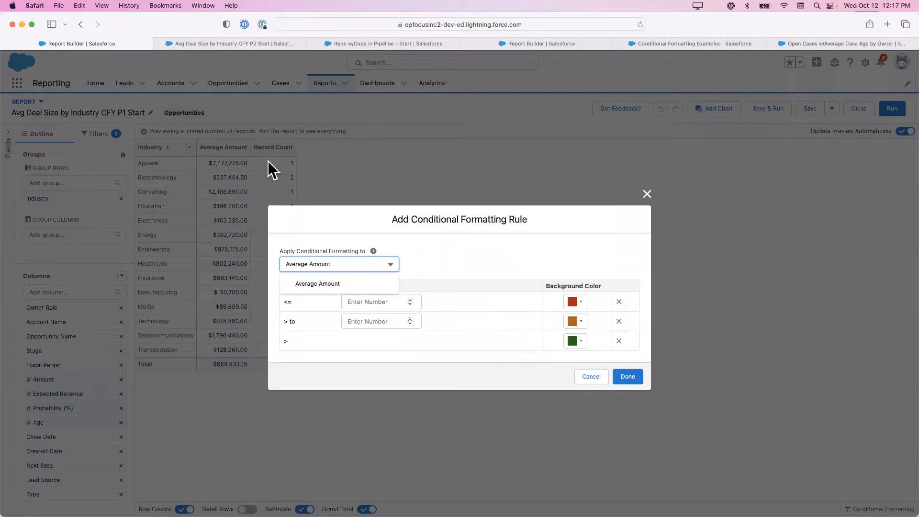
left_click(489, 232)
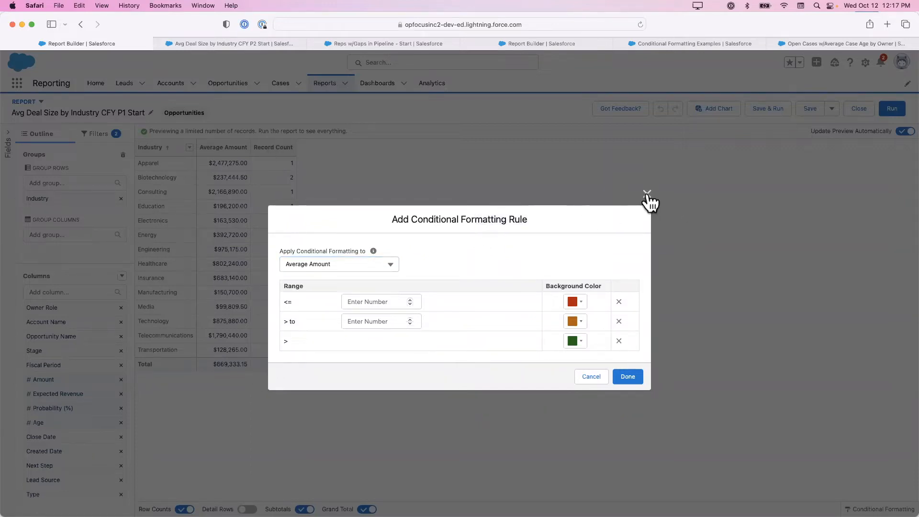
left_click(381, 263)
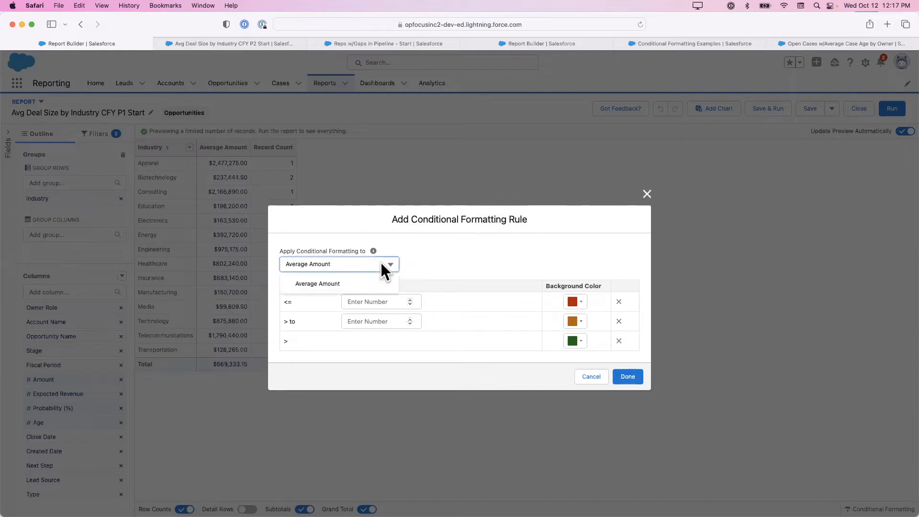
left_click(339, 287)
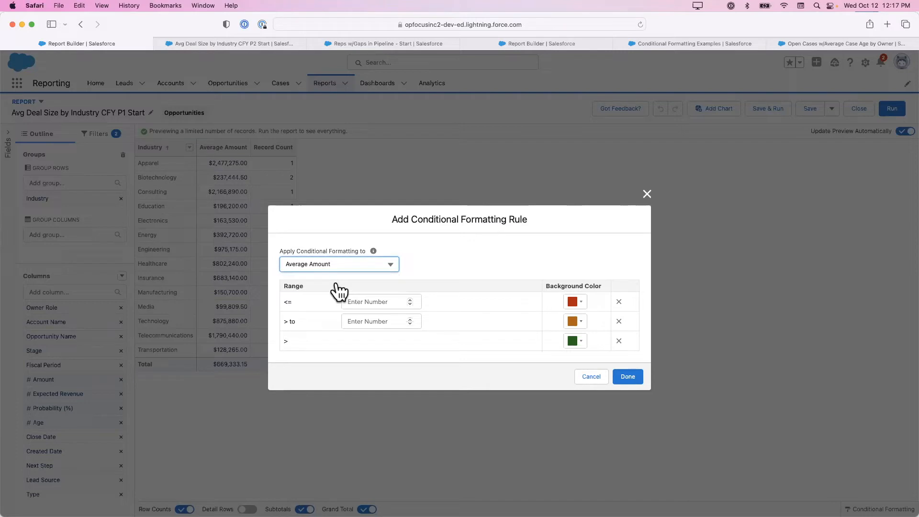
left_click(374, 298)
type("1000000")
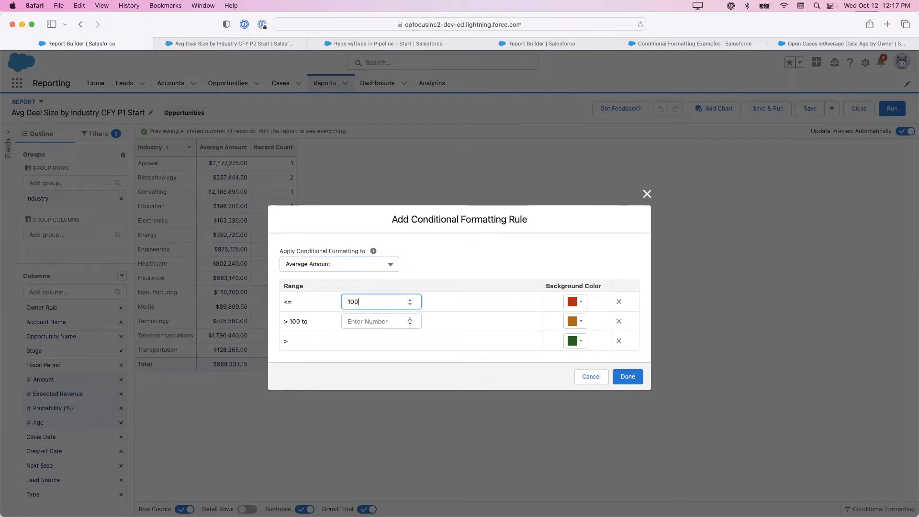
left_click(375, 318)
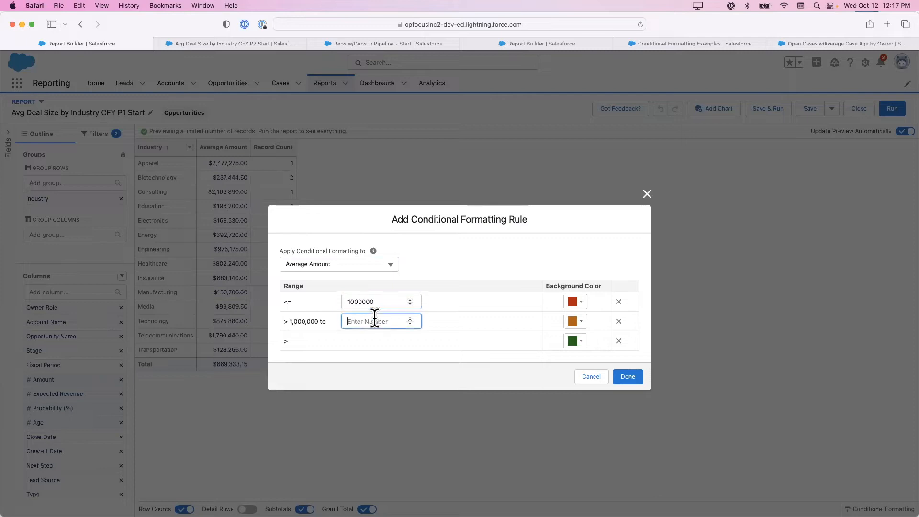
type("1500000")
Step: Give the rule's lowest range, up to 1,000,000, a custom pink background color, #cf36a8
left_click(574, 302)
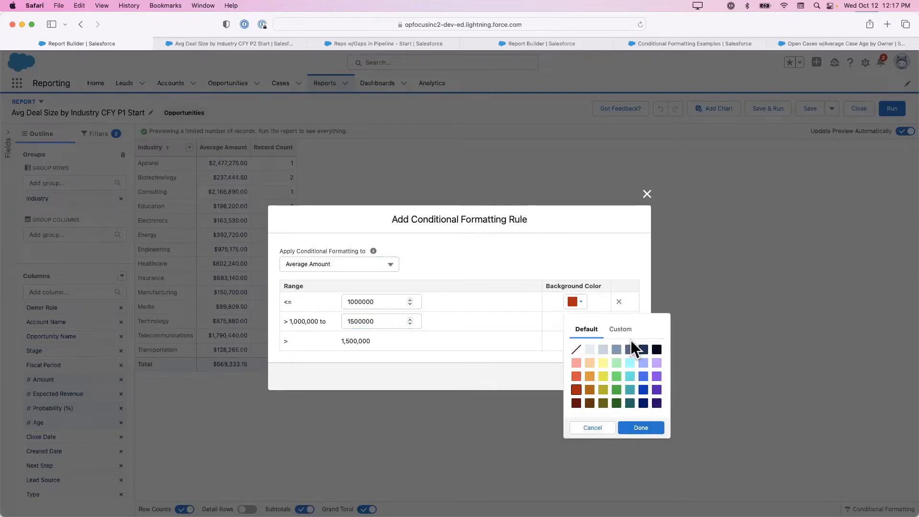
left_click(622, 330)
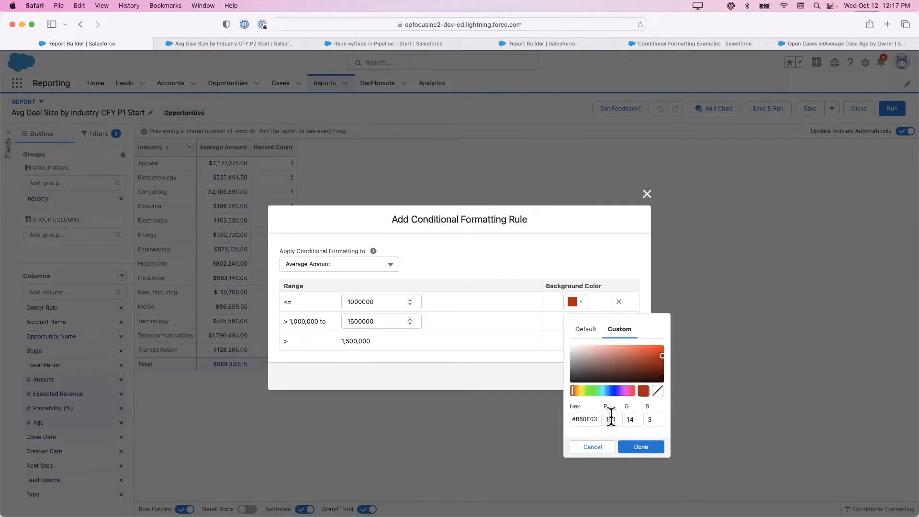
left_click_drag(602, 407, 659, 409)
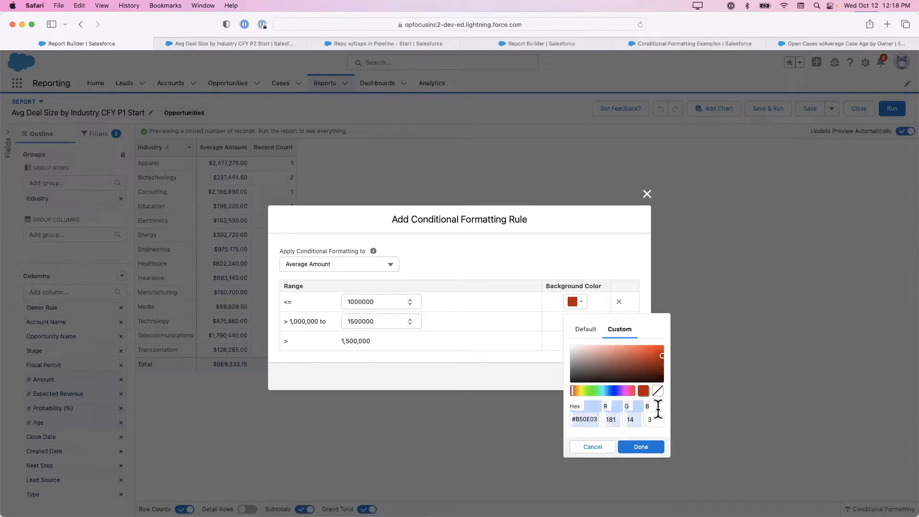
left_click(626, 391)
left_click(642, 363)
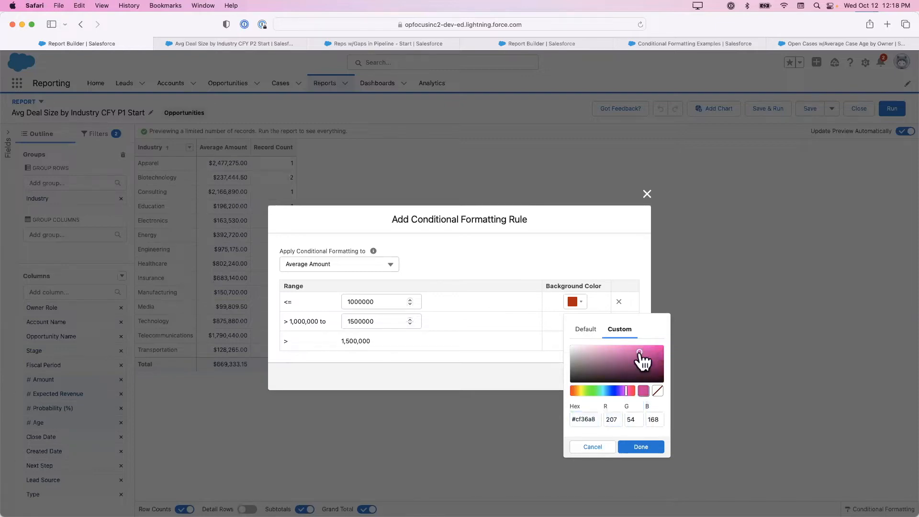
left_click(640, 449)
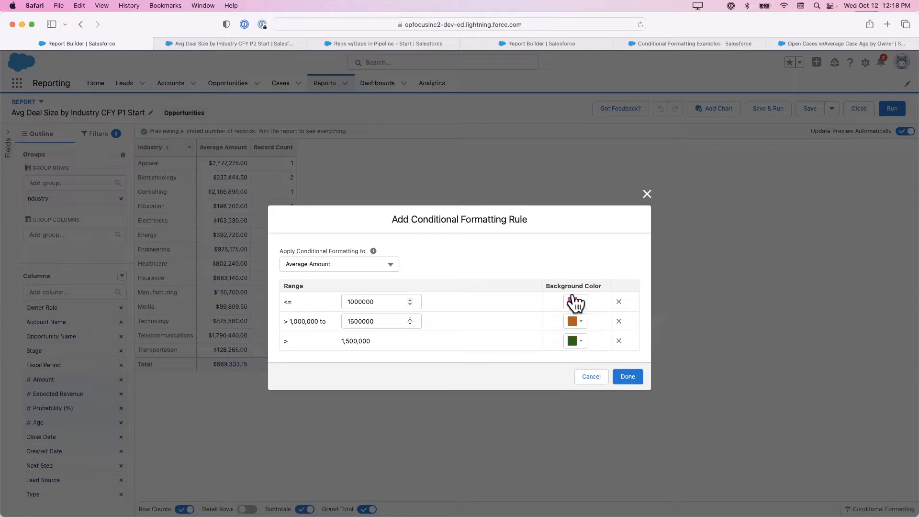
Step: Save and apply the Average Amount formatting rule to the report, and run the report
left_click(628, 377)
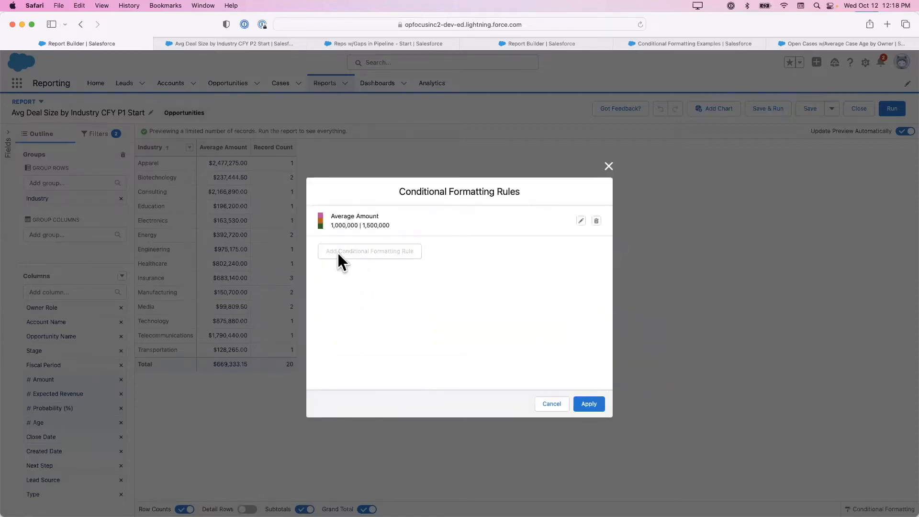
mouse_move(381, 262)
left_click(588, 404)
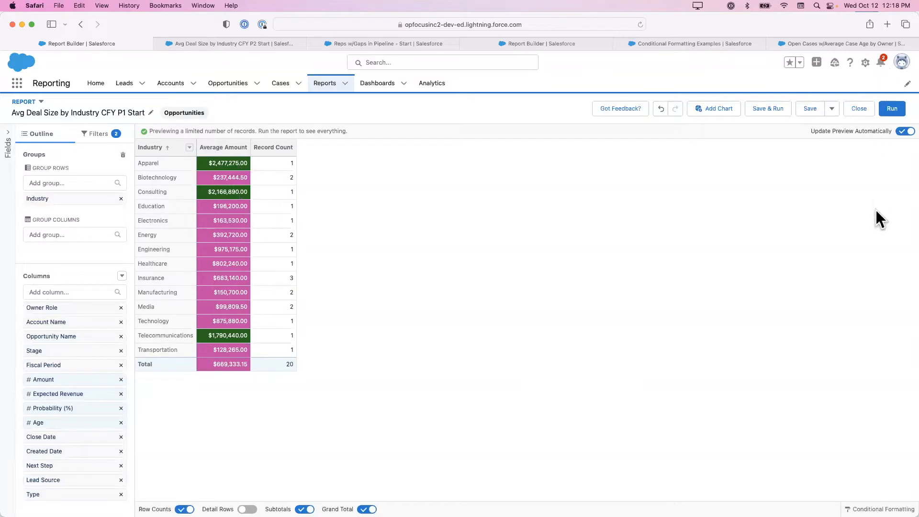
left_click(893, 109)
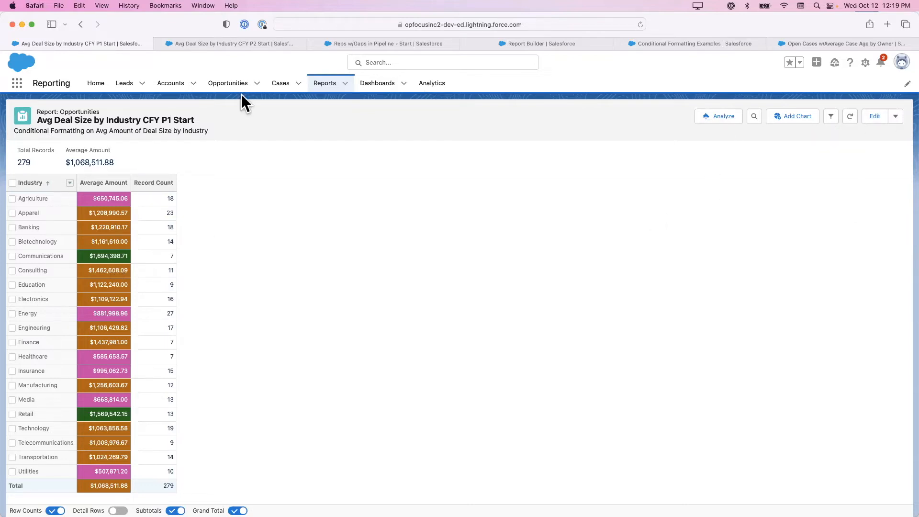
Step: Switch to the slide presentation and advance to the Average Deal Size by Industry (Part 2) slide
key("super+Tab")
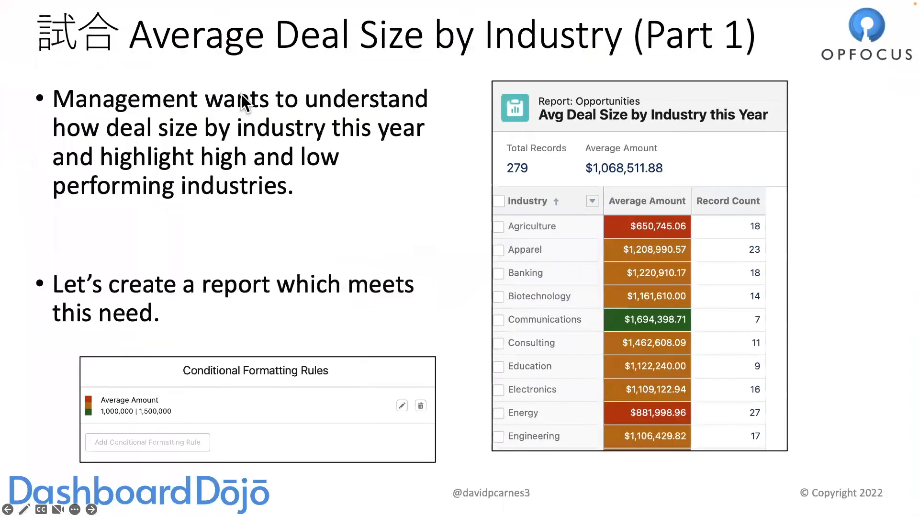
key("Right")
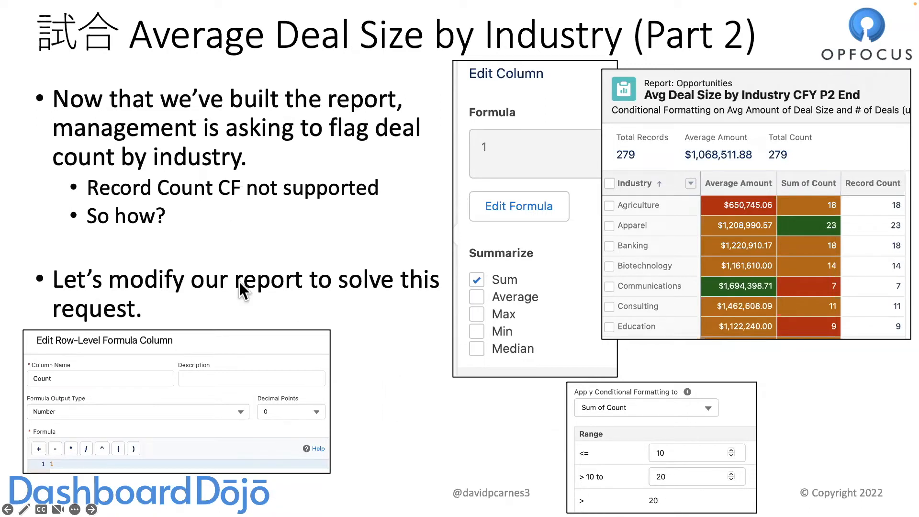
Step: Return to the report in Safari, edit it, and start a row-level formula column named Count with 0 decimal points
key("super+Tab")
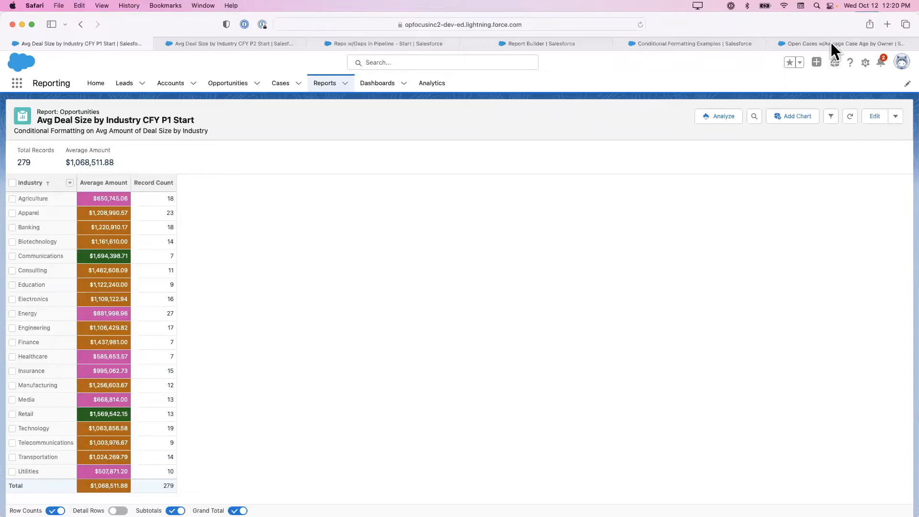
left_click(875, 116)
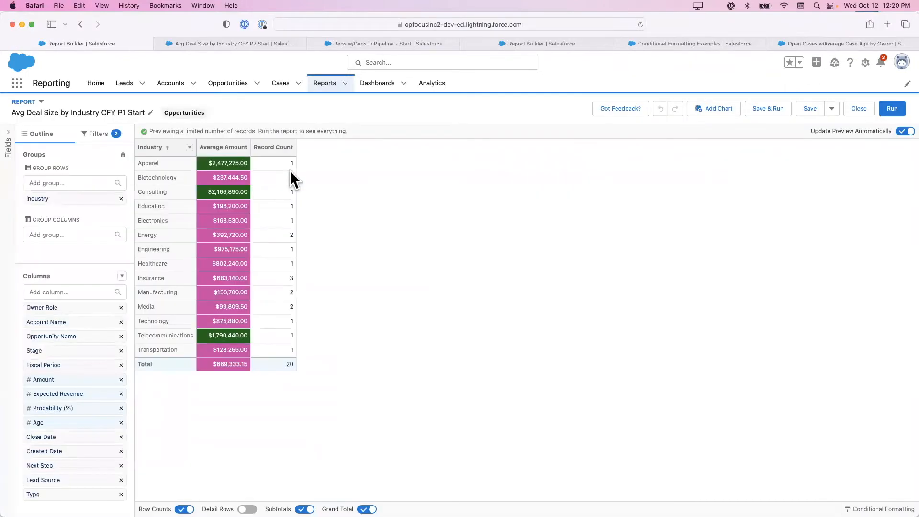
left_click(122, 276)
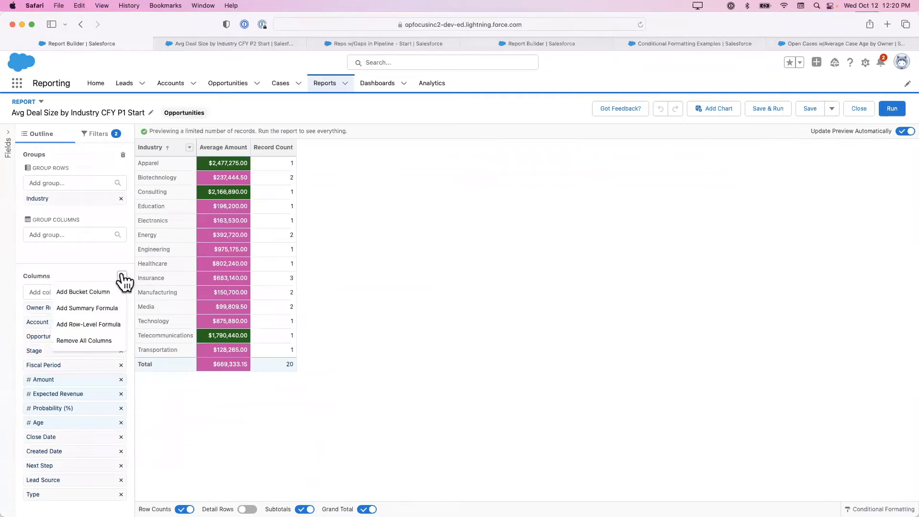
left_click(101, 326)
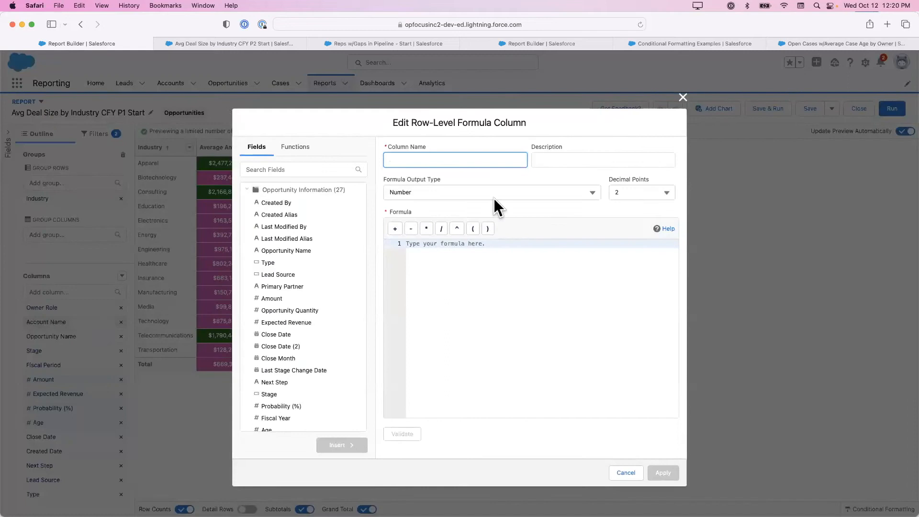
type("Count")
left_click(631, 193)
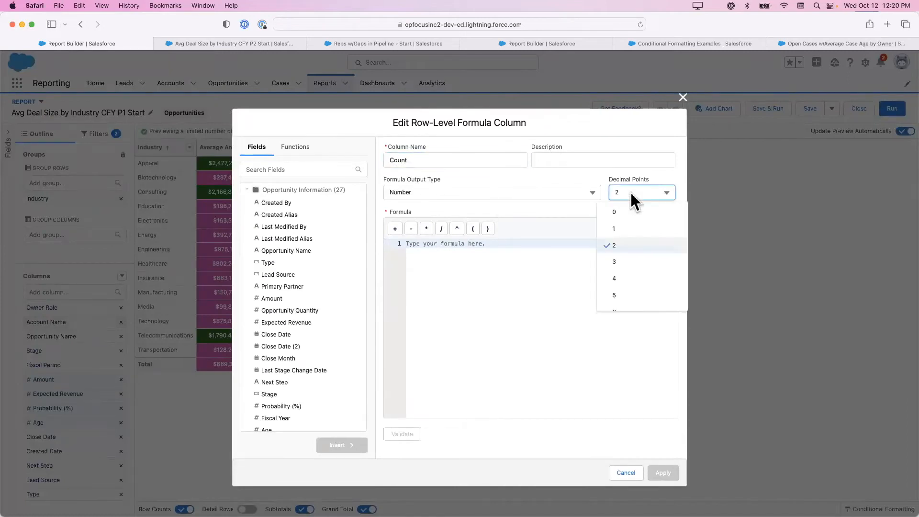
left_click(617, 212)
Step: Enter 1 as the Count column's formula, validate it, and apply the column to the report
left_click(490, 304)
type("1")
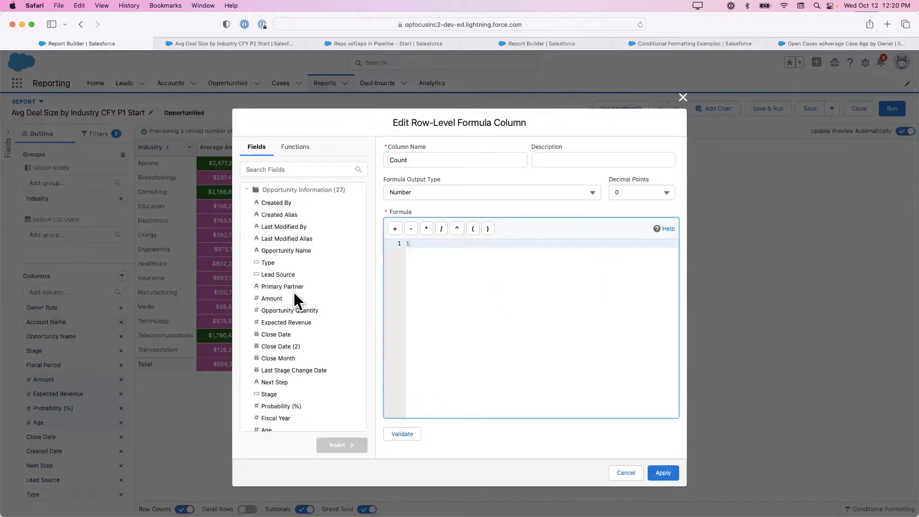
left_click(402, 434)
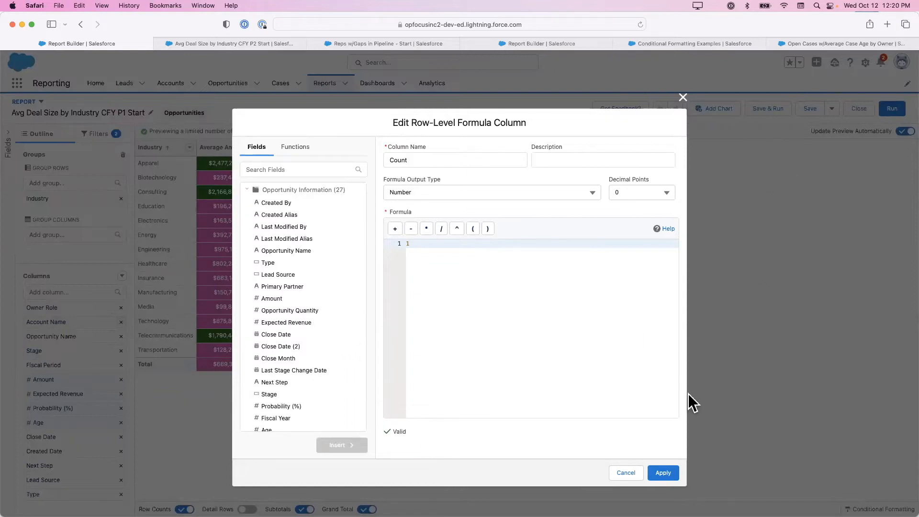
left_click(663, 472)
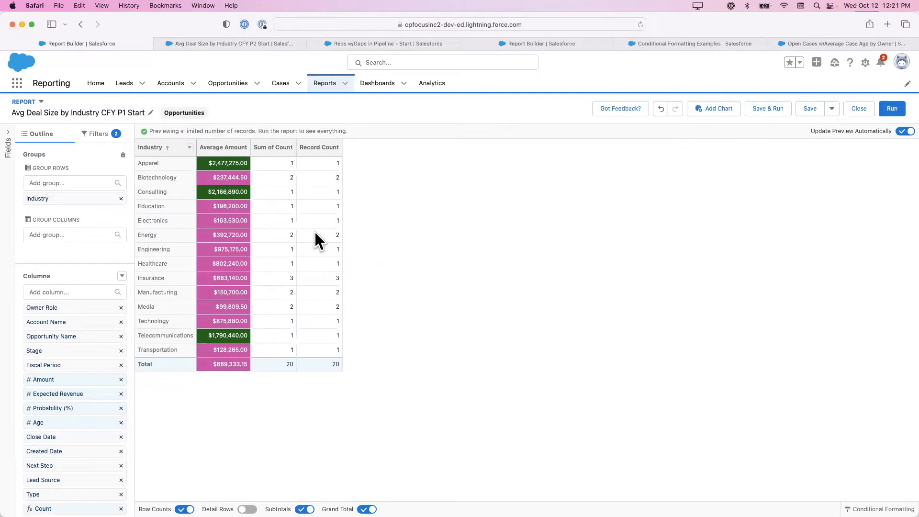
Step: Hide the report's row counts and start a new conditional formatting rule for Sum of Count
left_click(184, 509)
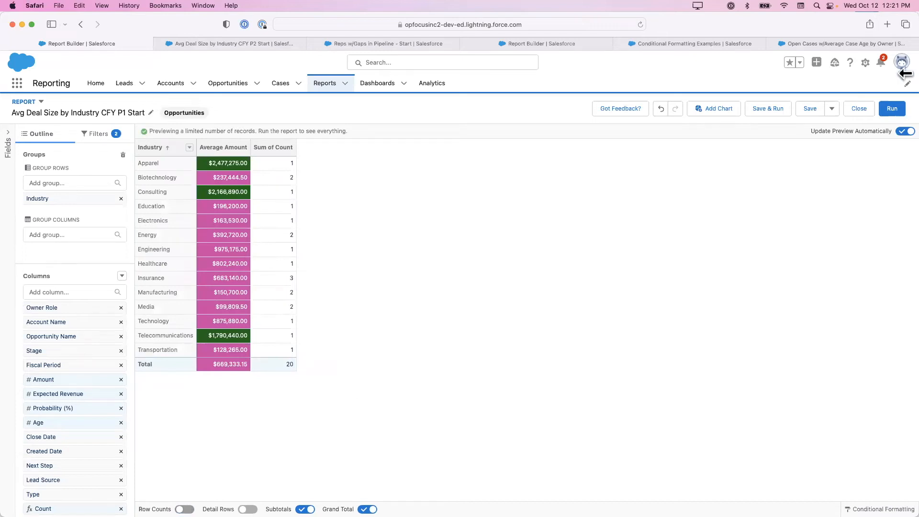
mouse_move(704, 511)
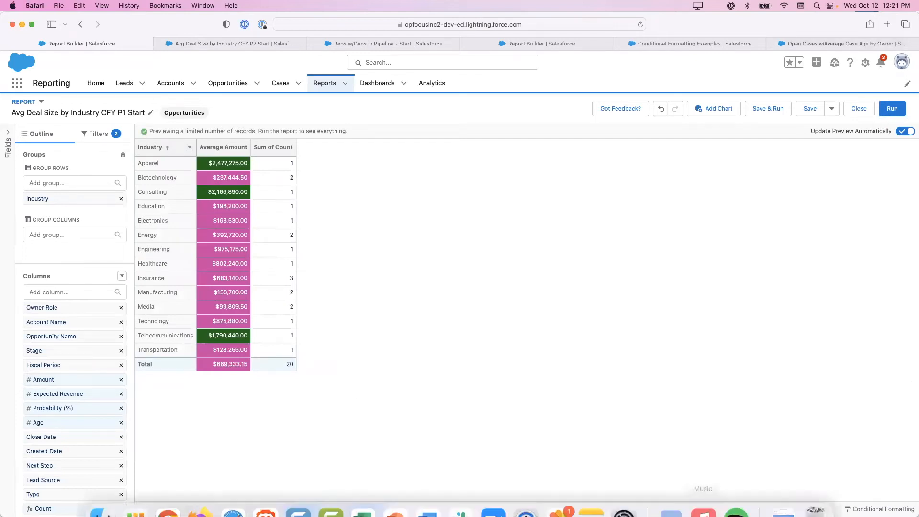
left_click(880, 509)
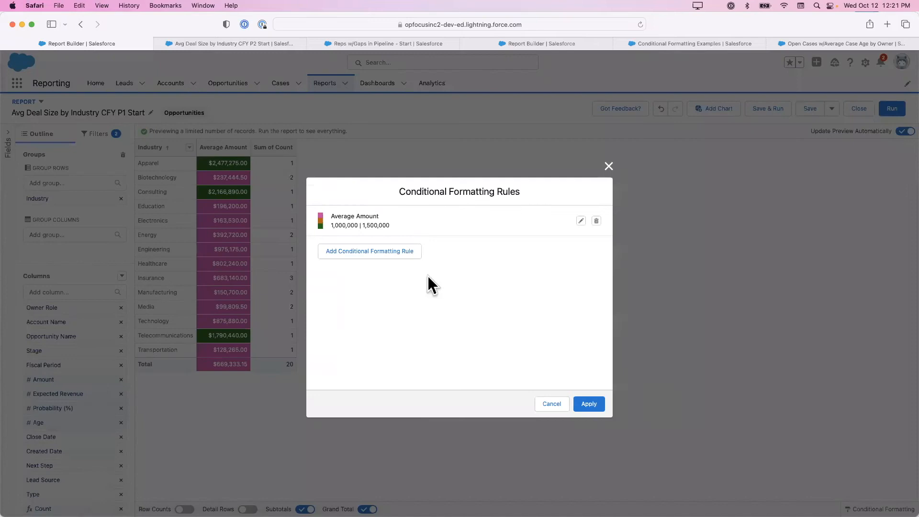
left_click(379, 254)
left_click(363, 266)
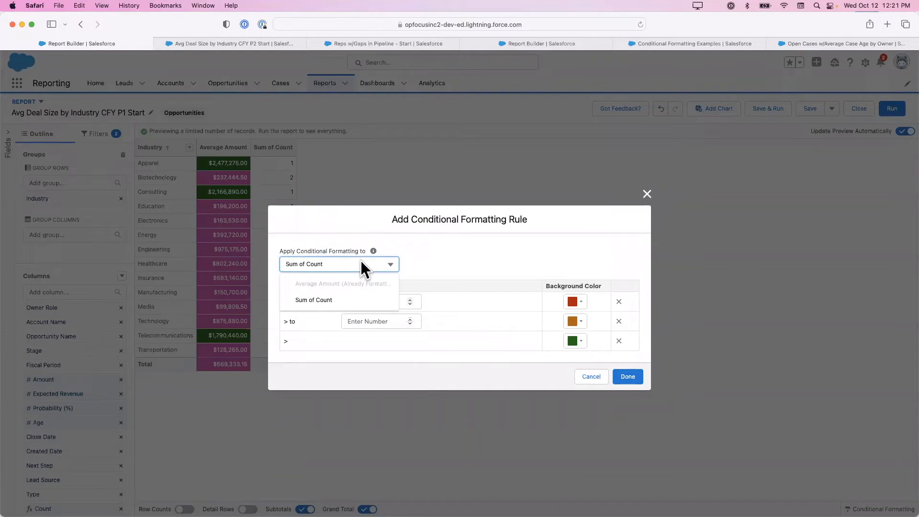
left_click(329, 300)
Step: Set the Sum of Count rule's range limits to 10 and 20, apply it, and run the report
left_click(365, 300)
type("10")
left_click(365, 321)
type("20")
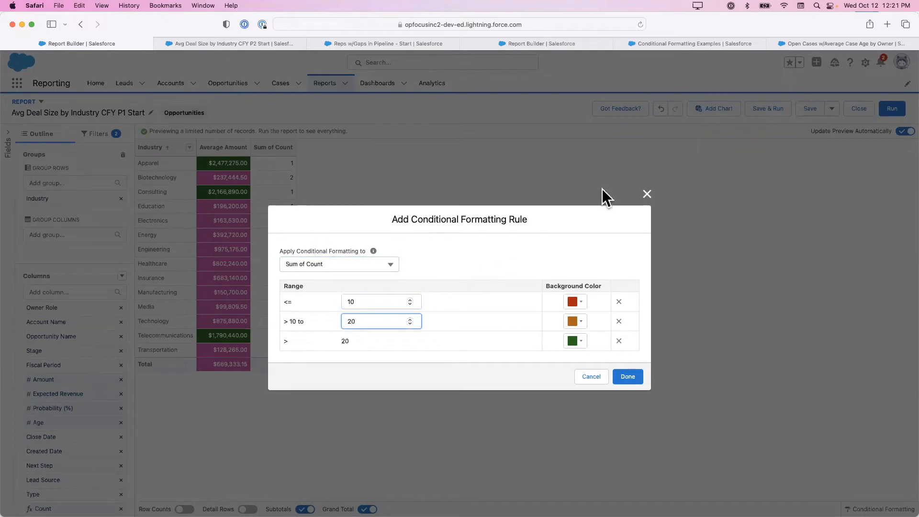
left_click(627, 377)
left_click(588, 402)
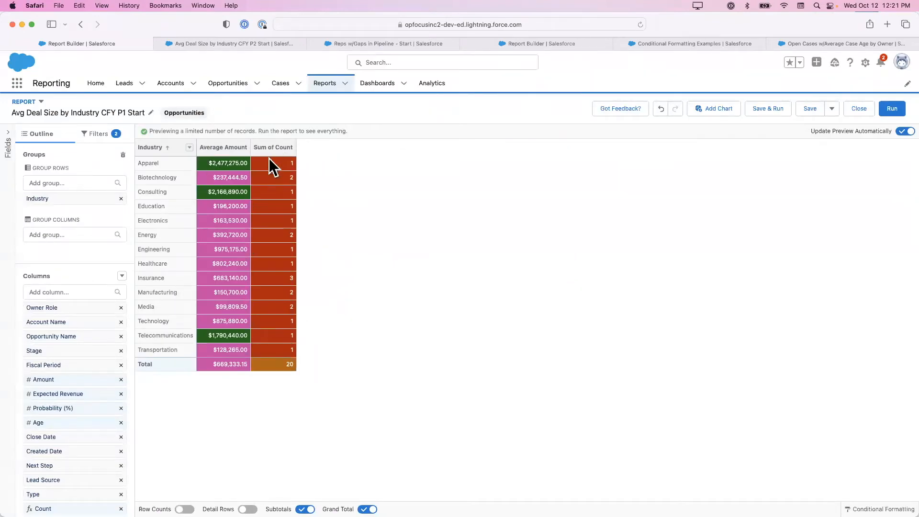
left_click(894, 109)
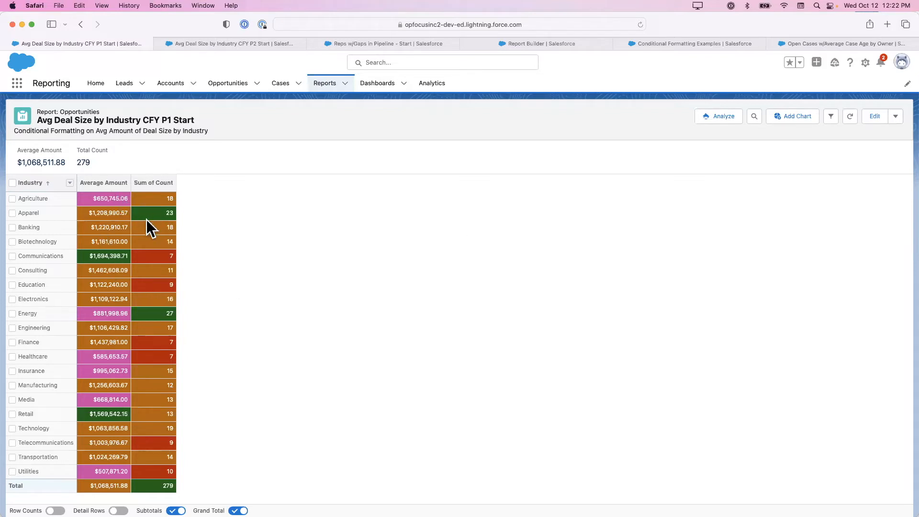
Step: Switch to the slide presentation and advance to the Reps with Gaps in Pipeline slide
key("super+Tab")
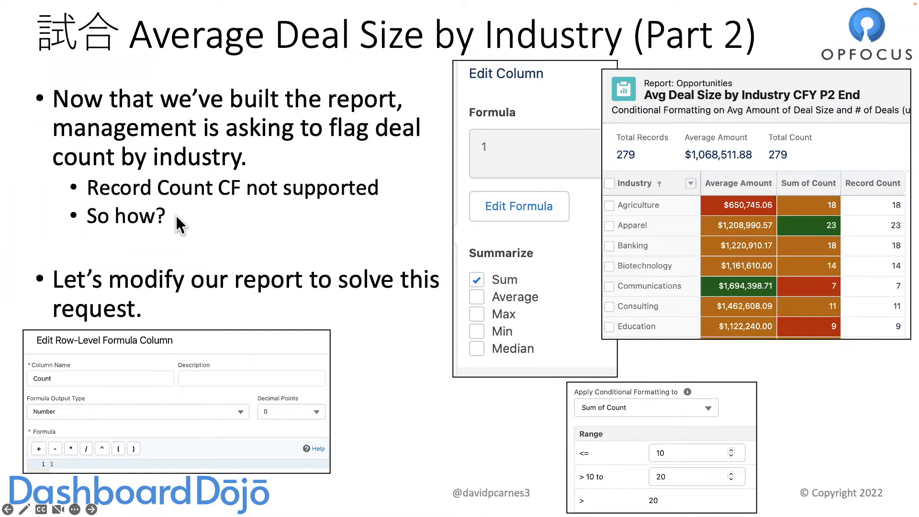
key("Right")
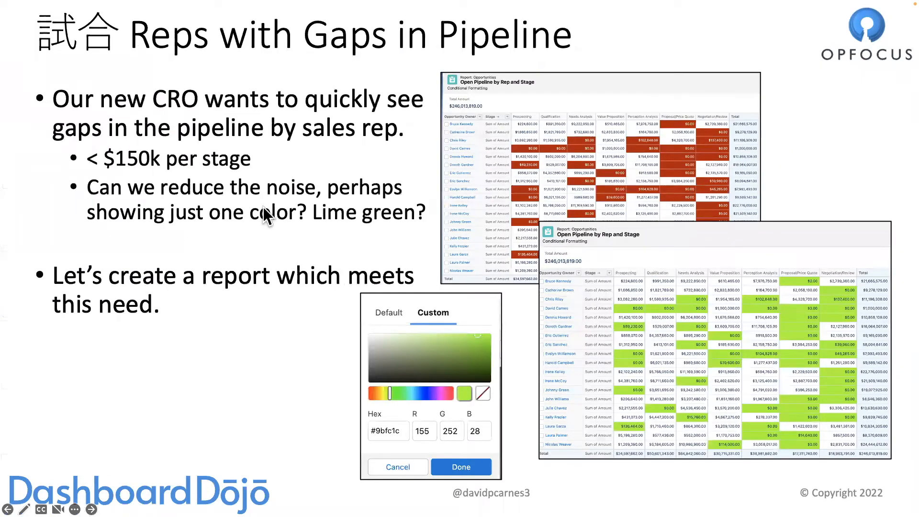